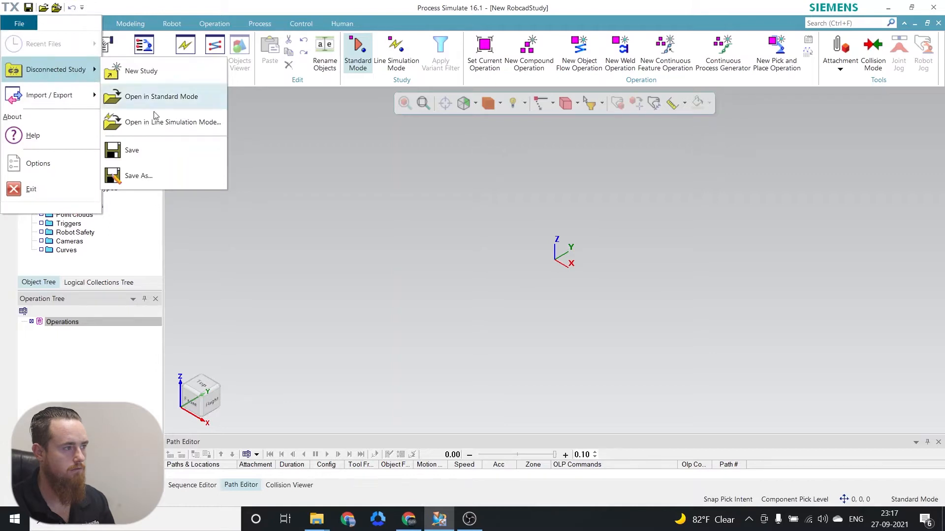
- Start saving the study under a new location and browse to the PS Videos folder on the desktop
left_click(158, 163)
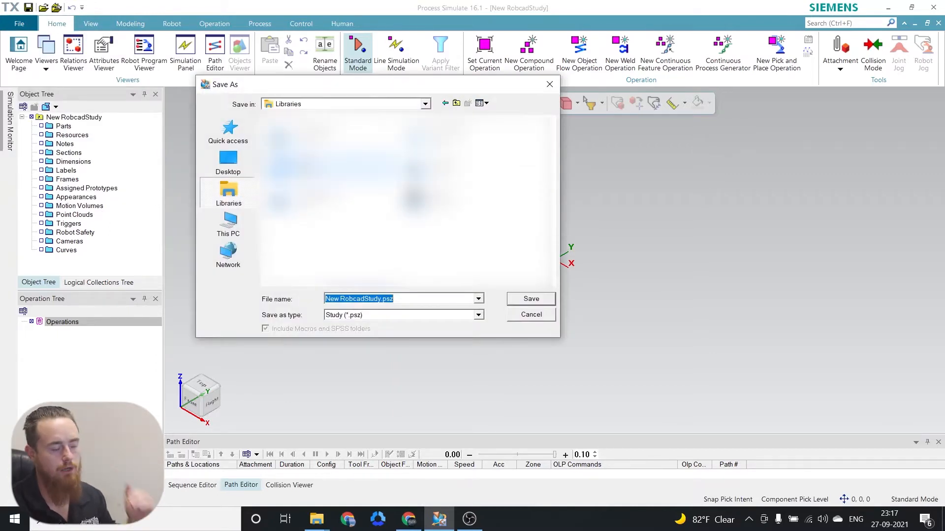
left_click(228, 162)
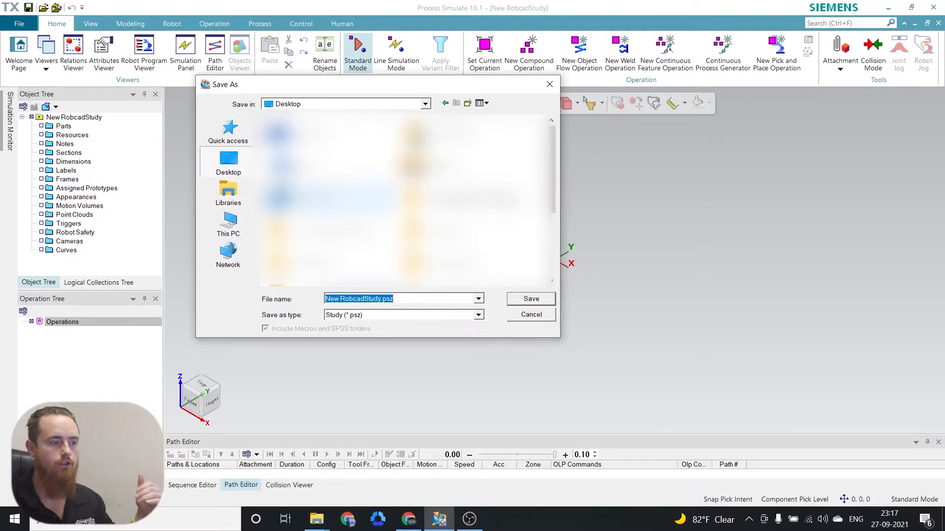
scroll(339, 198, "down", 3)
left_click(465, 173)
left_click(330, 173)
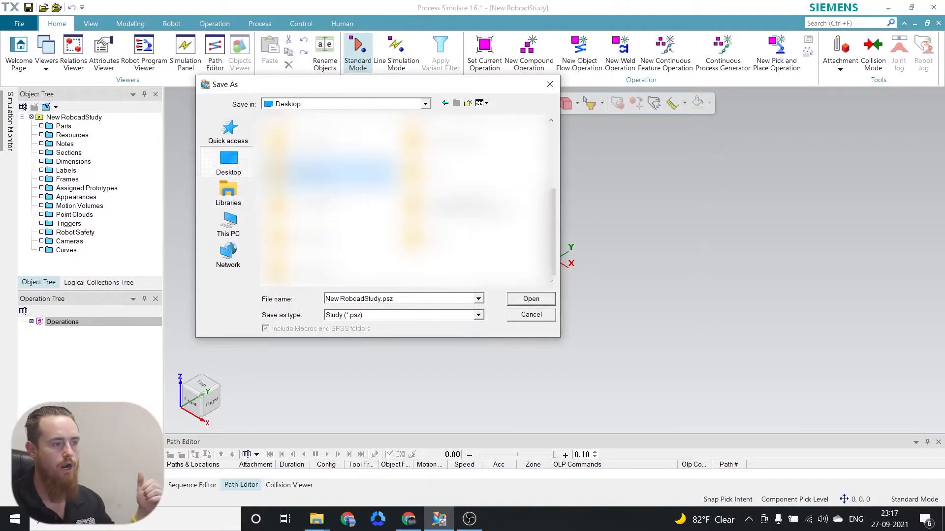
double_click(331, 204)
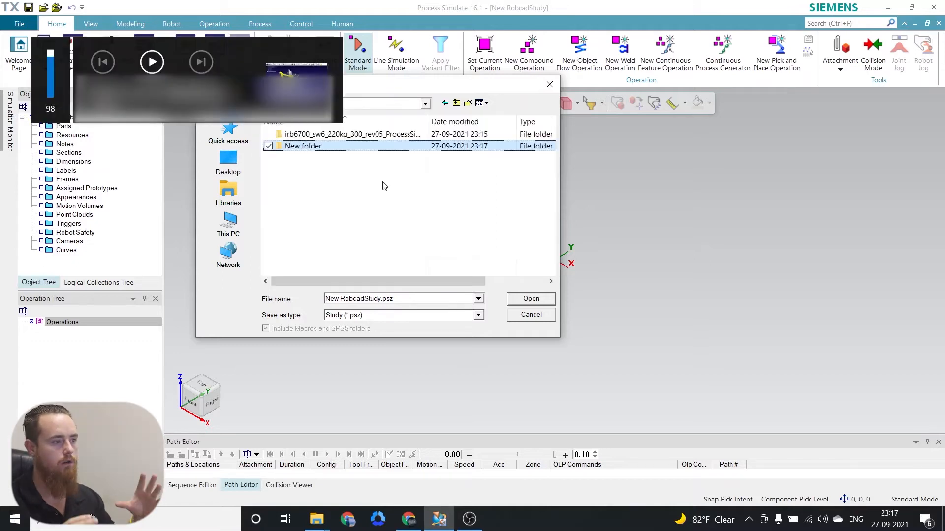
- Create a folder named Demo inside PS Videos and open it as the save location
left_click(333, 149)
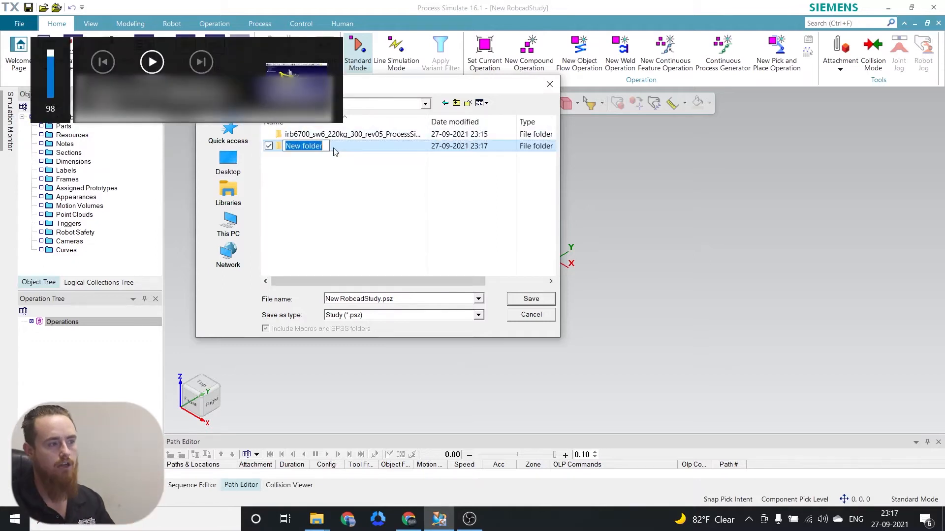
type("SE")
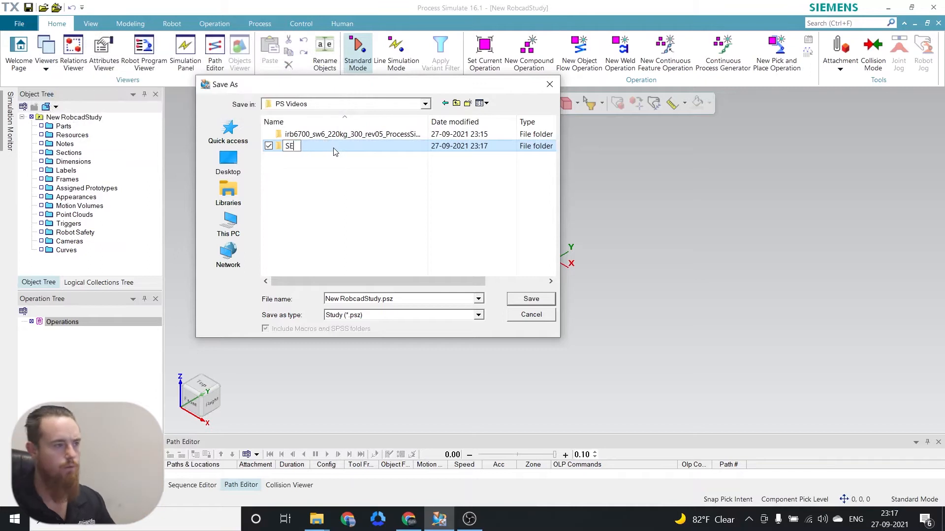
key("BackSpace")
type("DEmo")
key("Return")
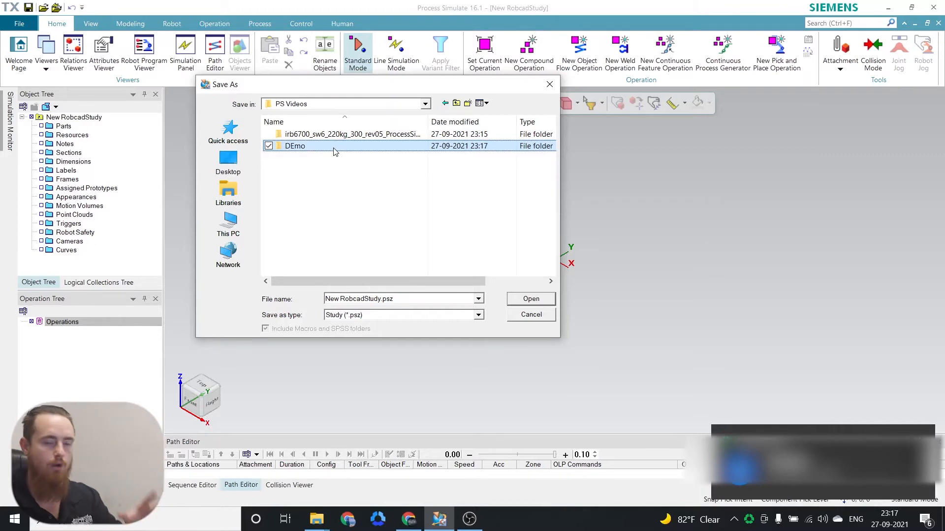
key("F2")
type("De")
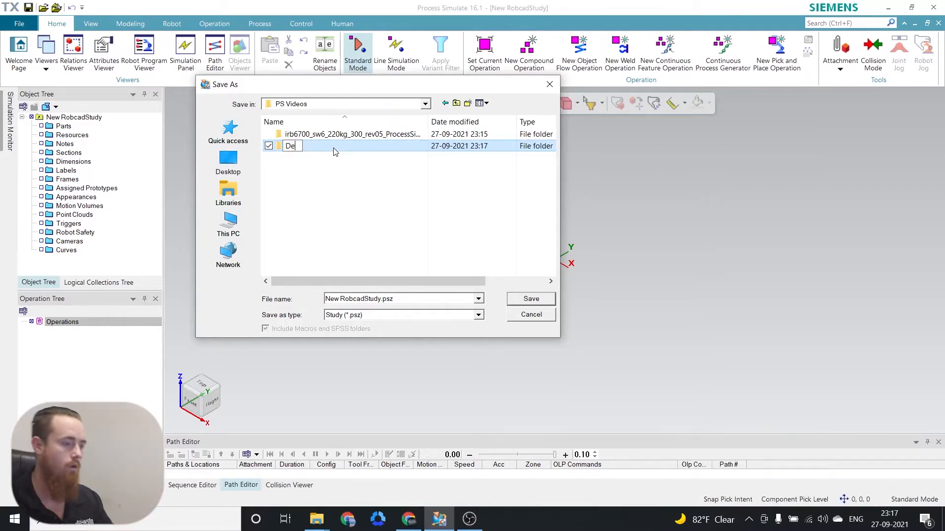
type("mo")
key("Return")
key("Return")
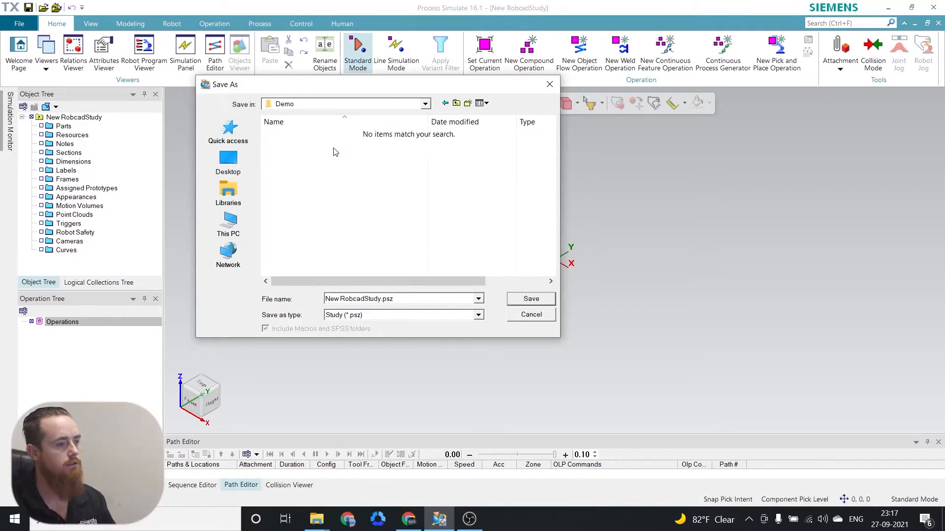
- Try to create and open a subfolder inside the Demo folder, and close the save dialog without saving
key("ctrl+shift+n")
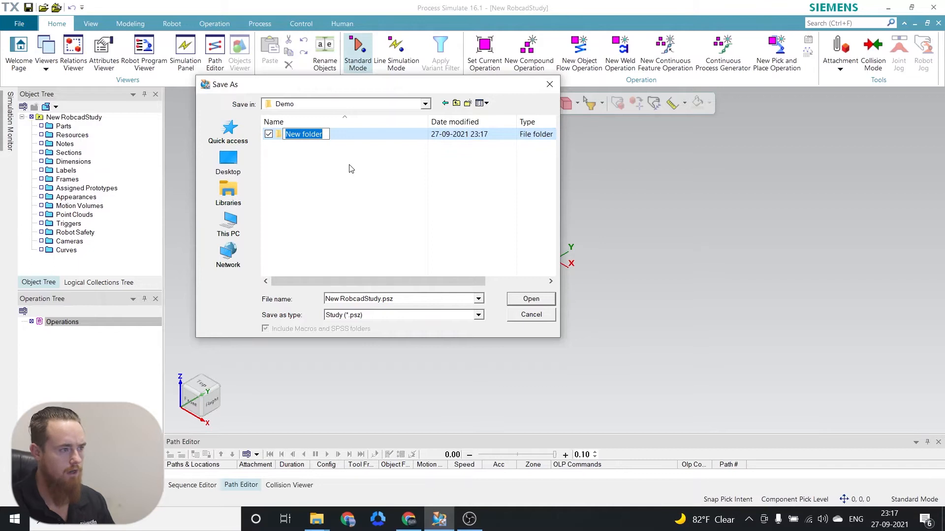
left_click(496, 184)
left_click(372, 134)
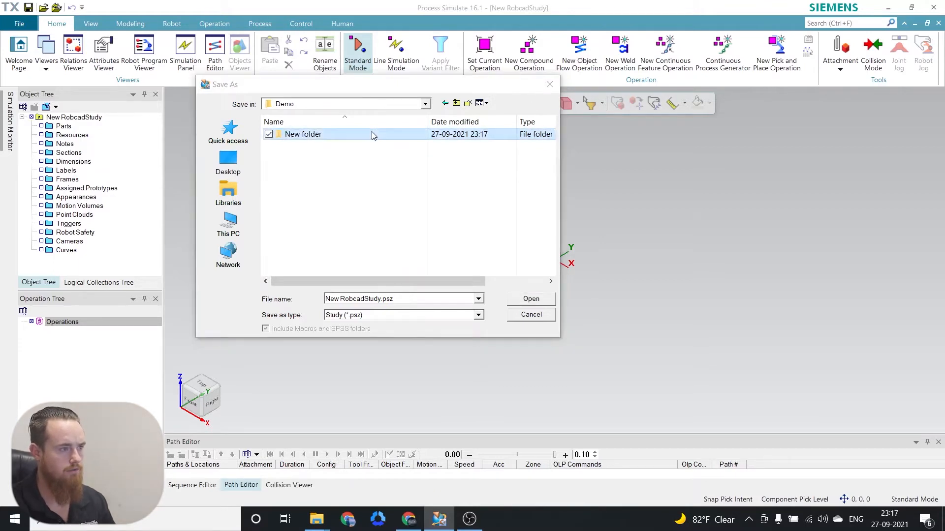
double_click(372, 134)
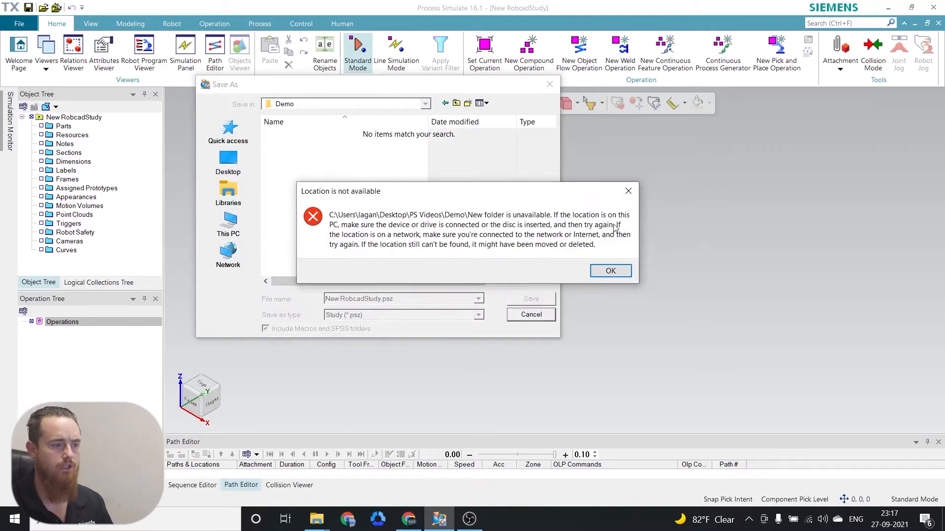
left_click(610, 271)
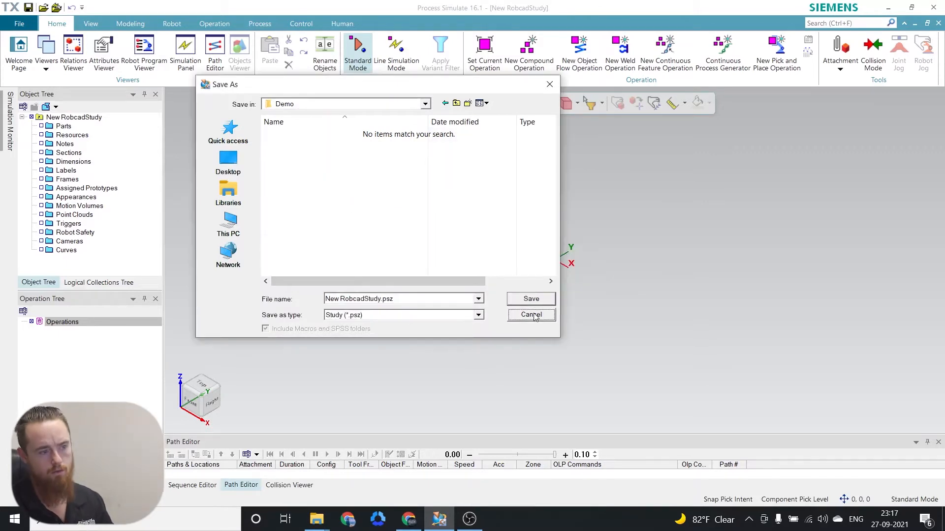
left_click(550, 84)
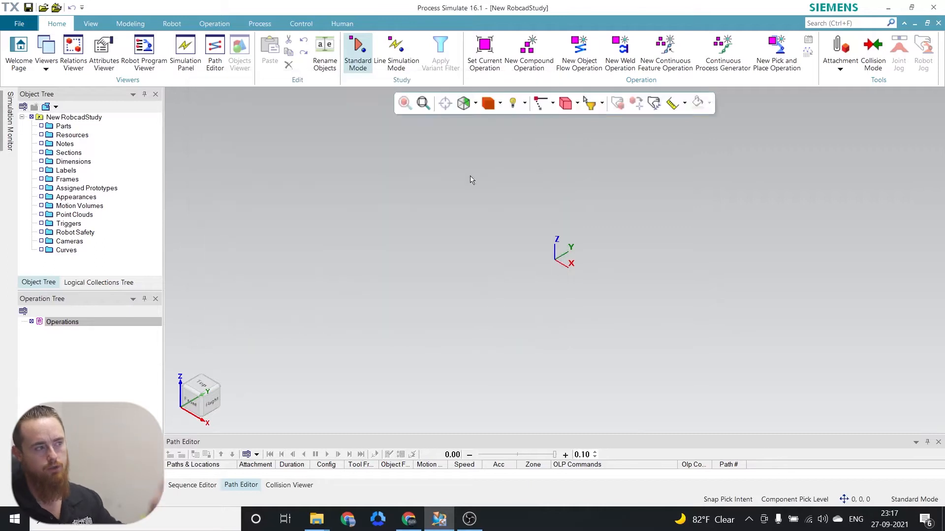
- Open the Disconnected options and browse the client system root path to the Demo folder in PS Videos
right_click(453, 189)
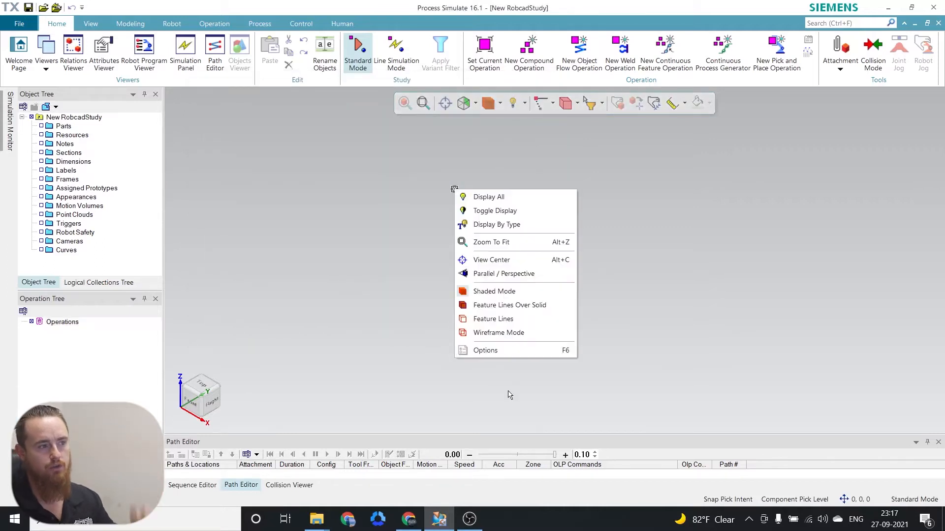
left_click(511, 350)
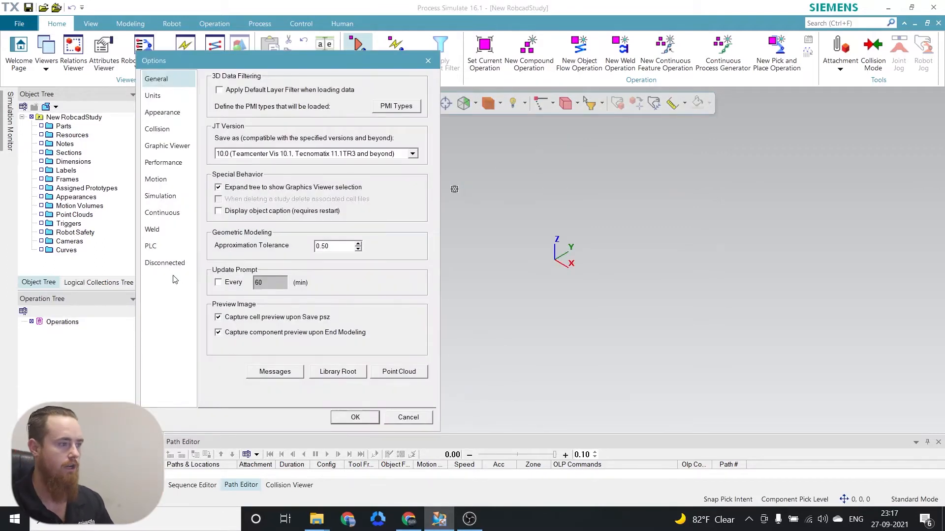
left_click(172, 267)
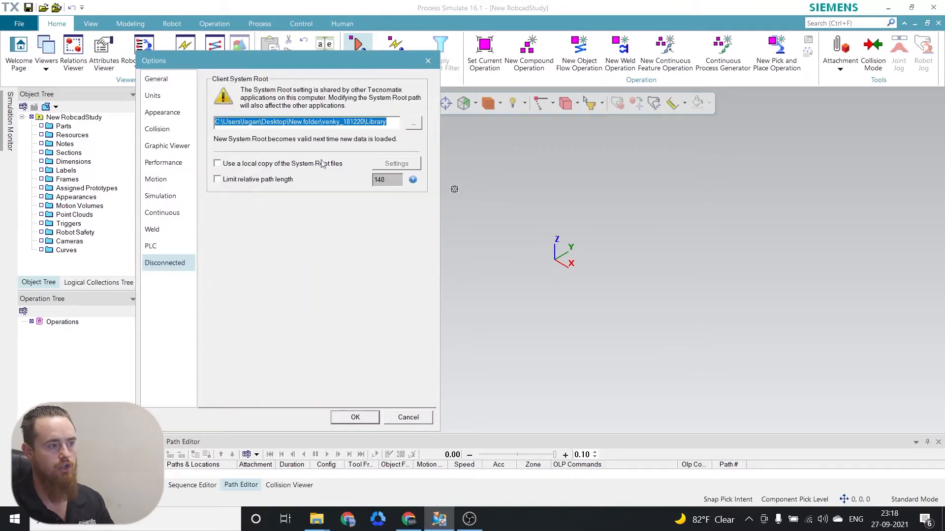
left_click(413, 124)
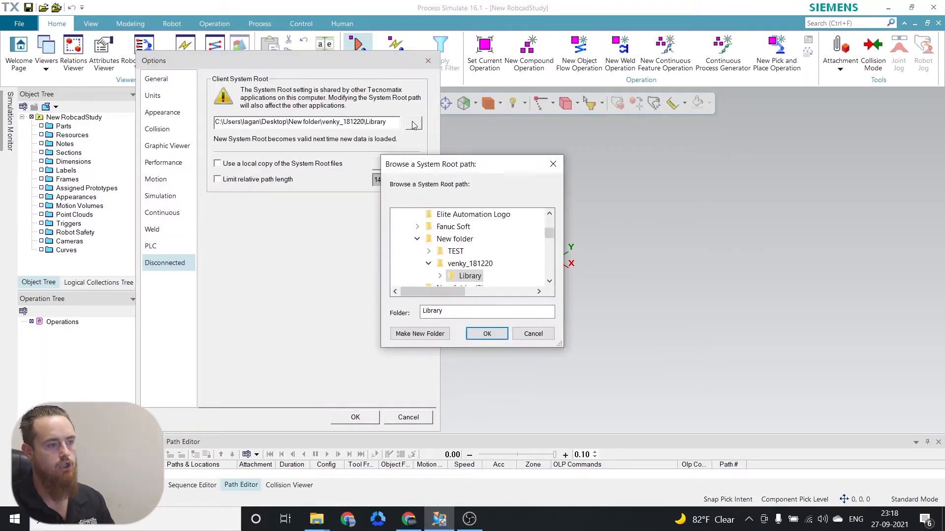
scroll(489, 245, "down", 3)
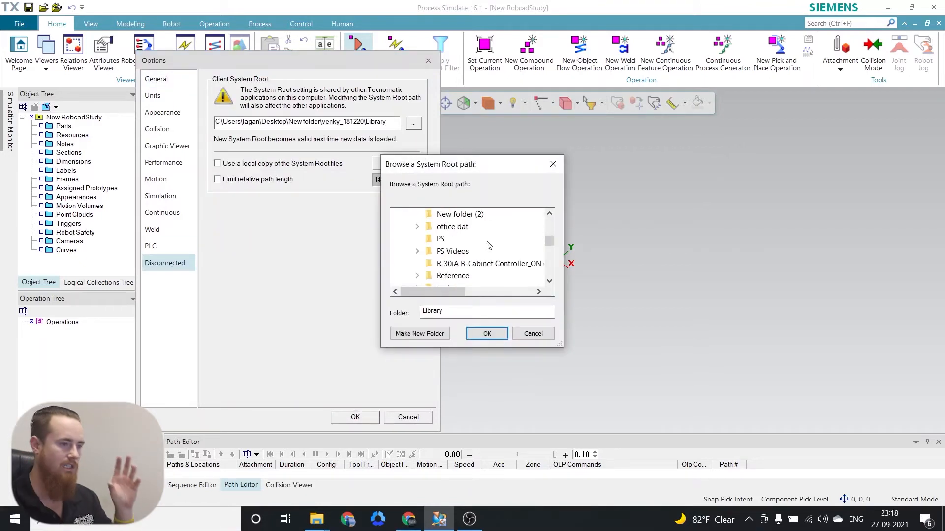
double_click(449, 252)
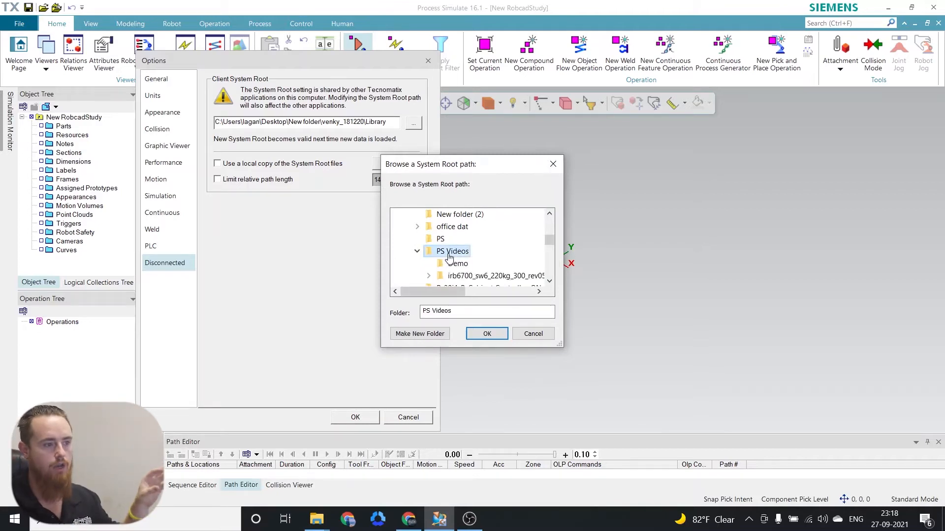
left_click(458, 264)
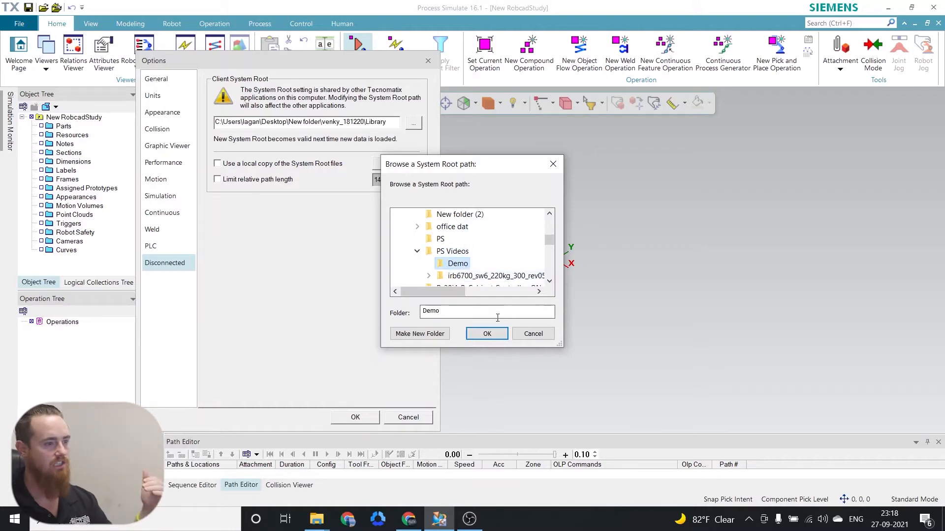
- Create a folder named Library inside Demo and apply it as the client system root
left_click(411, 336)
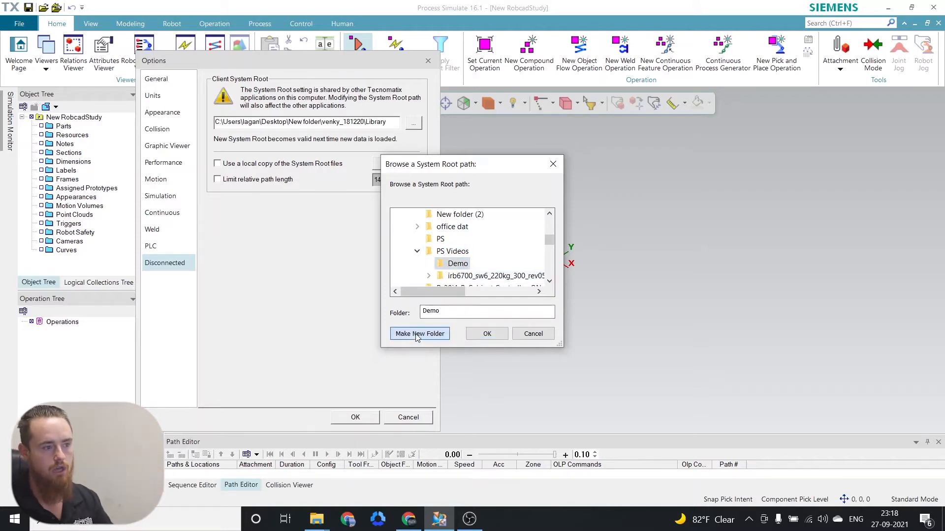
type("Library")
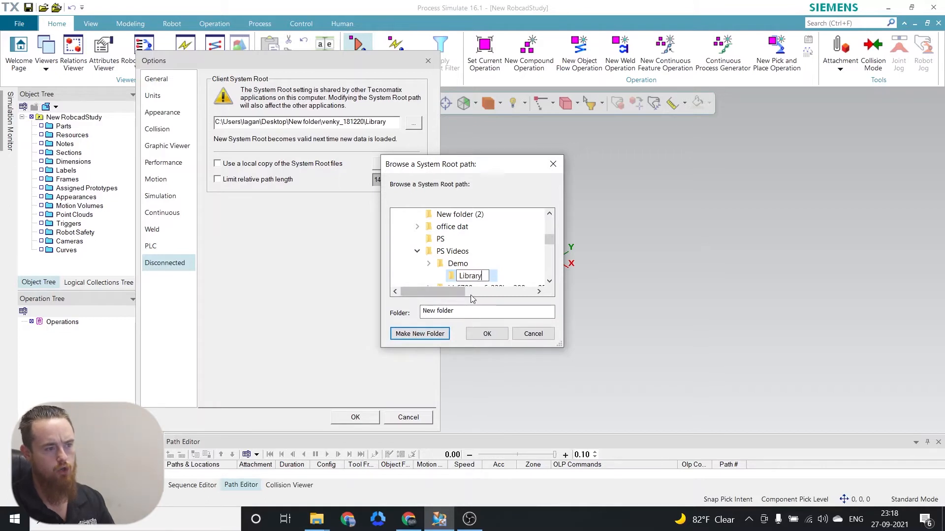
left_click(490, 334)
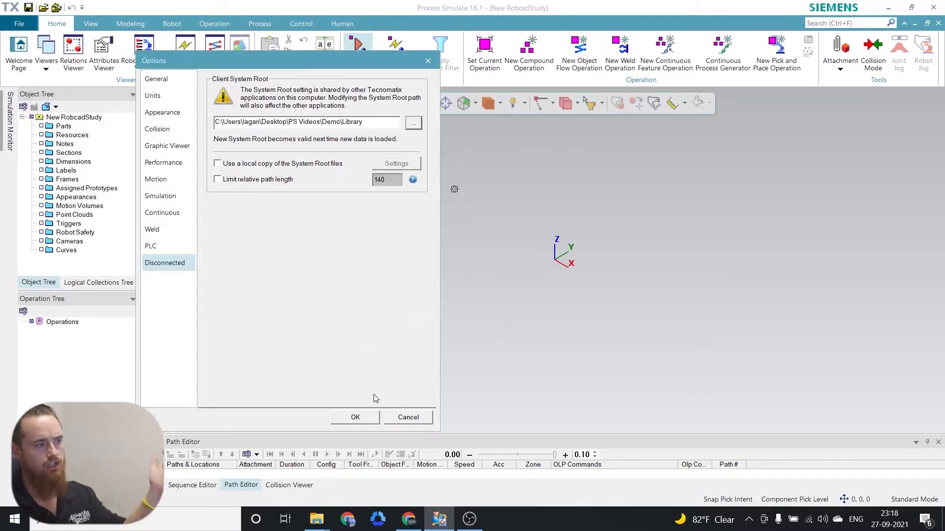
left_click(356, 416)
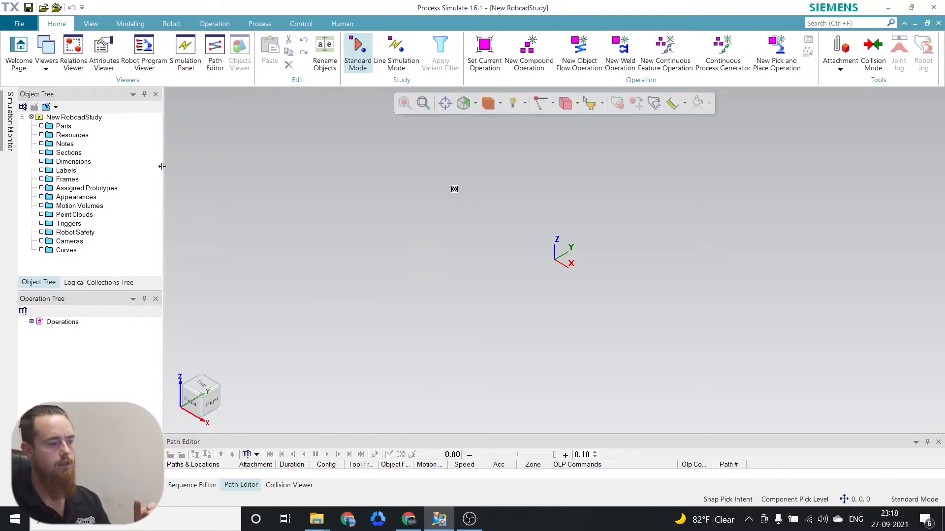
- Save the disconnected study as New RobcadStudy.psz in the Demo folder under PS Videos on the desktop
left_click(19, 24)
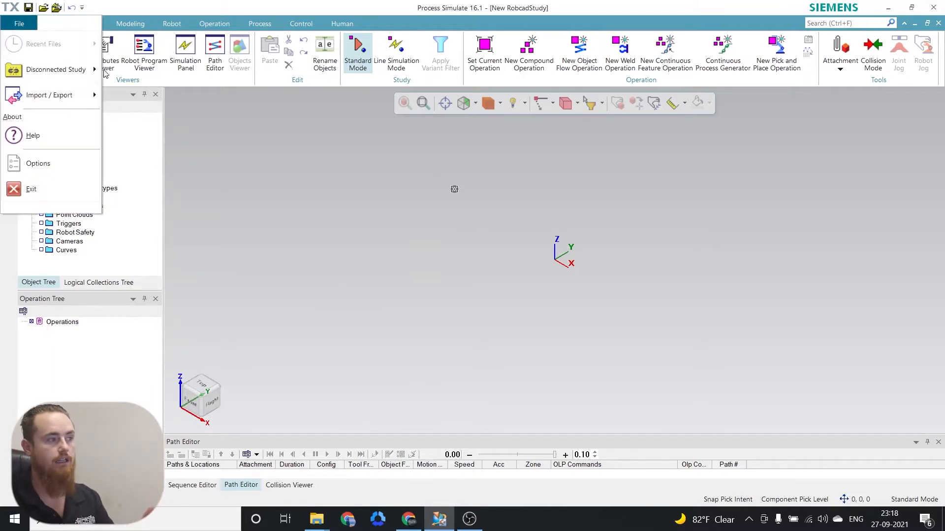
mouse_move(74, 70)
left_click(179, 144)
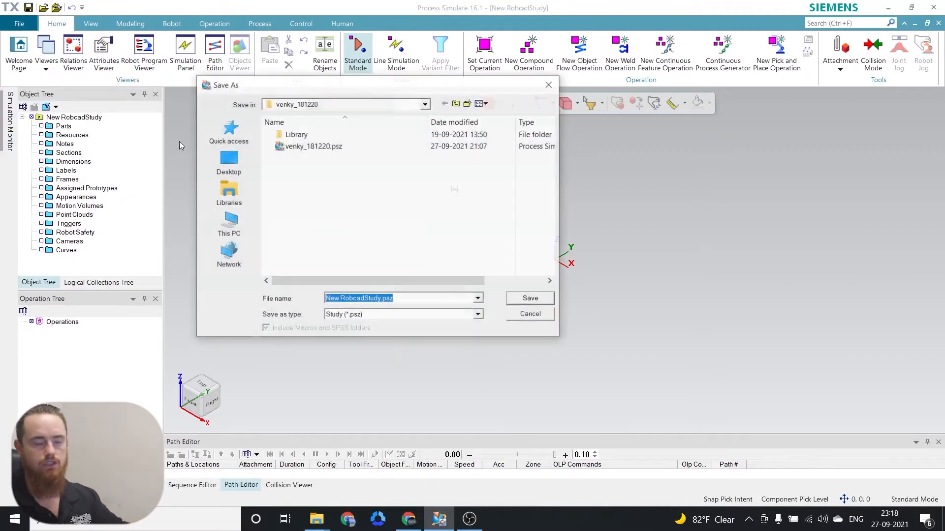
left_click(229, 173)
scroll(330, 203, "down", 5)
double_click(329, 203)
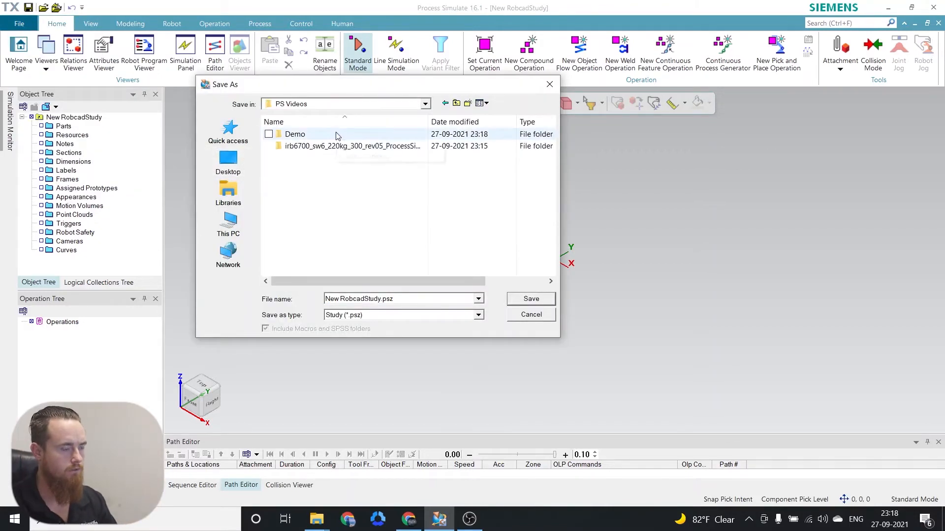
double_click(337, 134)
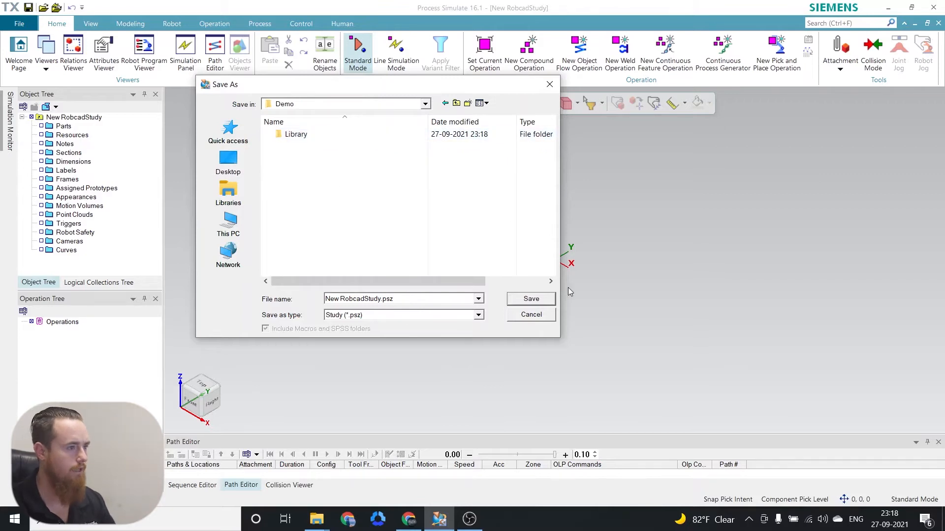
left_click(536, 302)
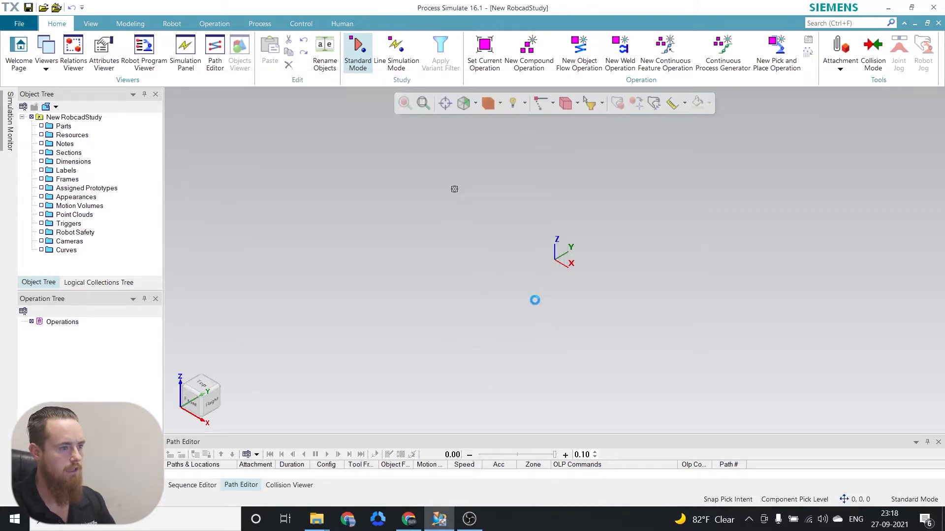
- Switch to the PS Videos window in File Explorer and open the Demo folder to check the saved files
mouse_move(317, 519)
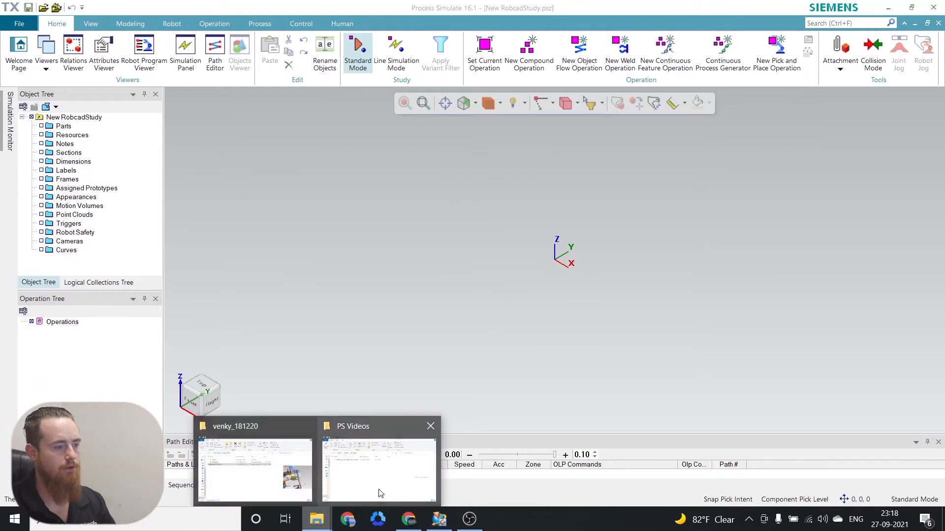
left_click(382, 492)
key("Down")
key("Up")
key("Down")
key("Down")
key("Return")
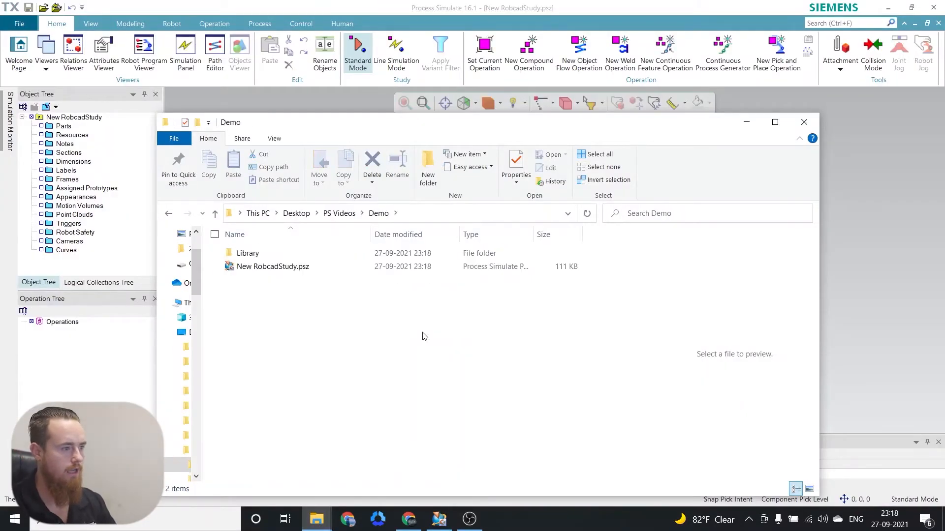
- Copy the irb6700_sw6_220kg_300_rev05.cojt folder from the irb6700_sw6_220kg_300_rev05_ProcessSimulate folder in PS Videos
key("BackSpace")
key("Down")
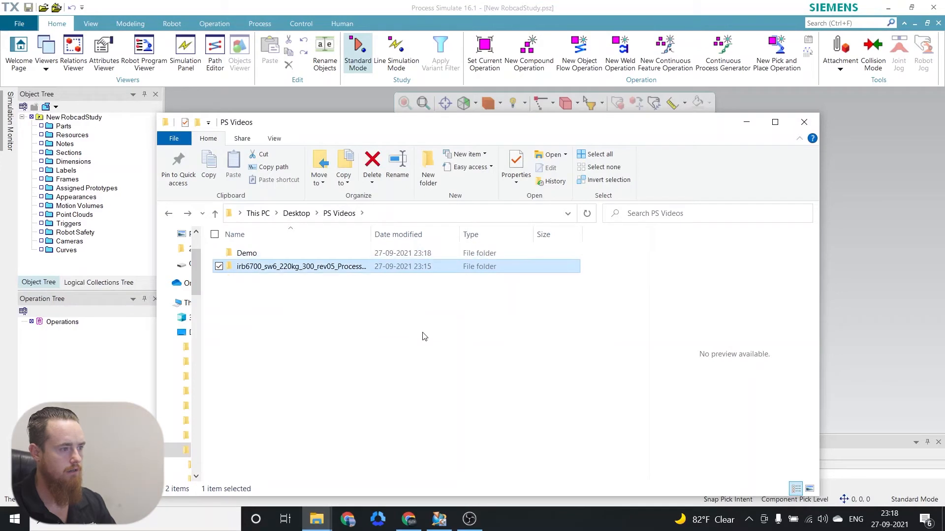
key("Return")
key("BackSpace")
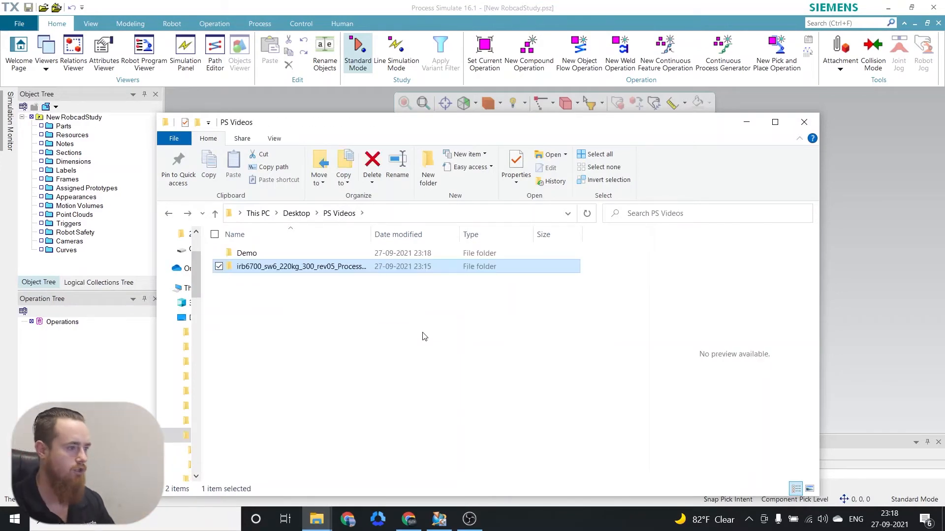
key("Return")
key("Down")
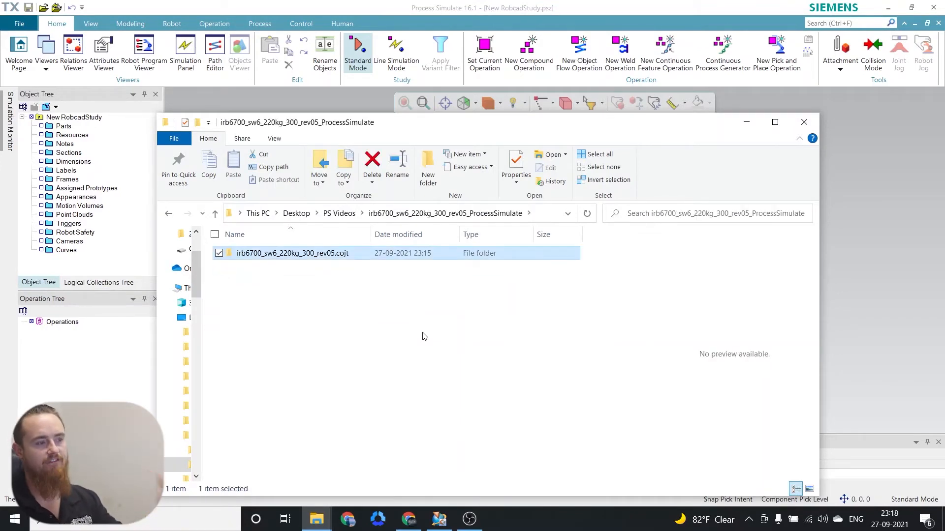
key("ctrl+c")
- Create a folder named Robot inside the Library folder of Demo and open it
key("BackSpace")
key("Up")
key("Return")
key("Down")
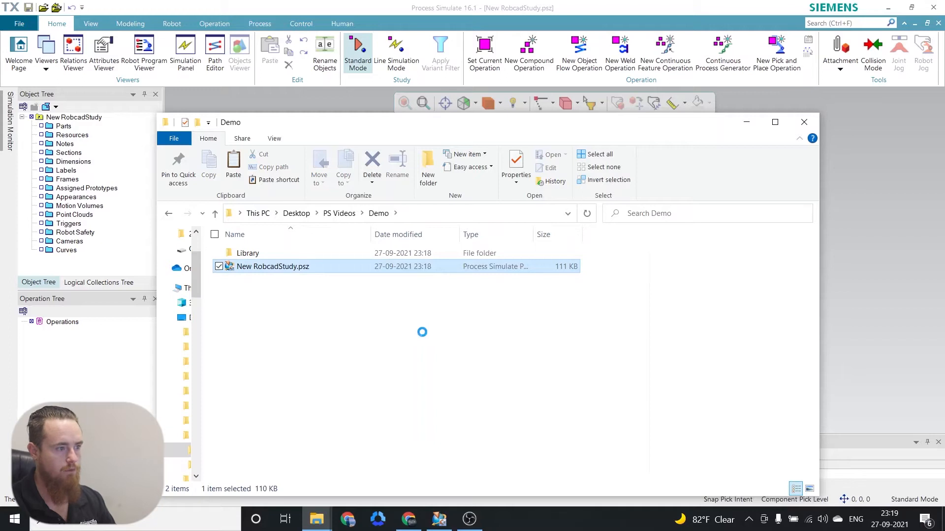
key("Up")
key("Return")
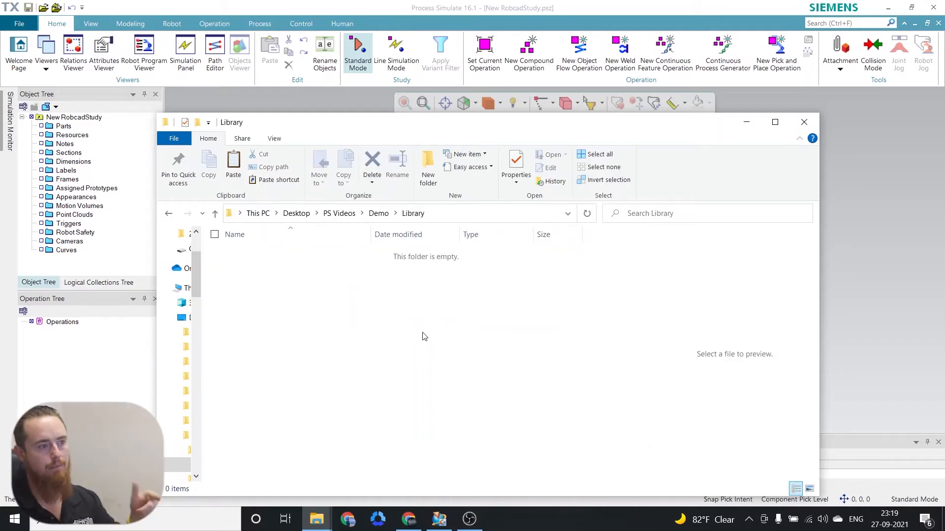
key("ctrl+shift+n")
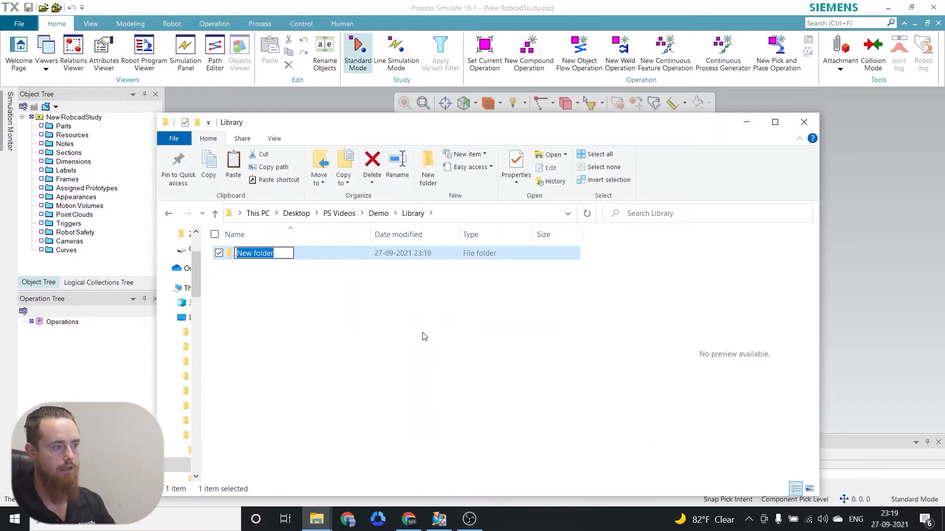
type("T")
type("obot")
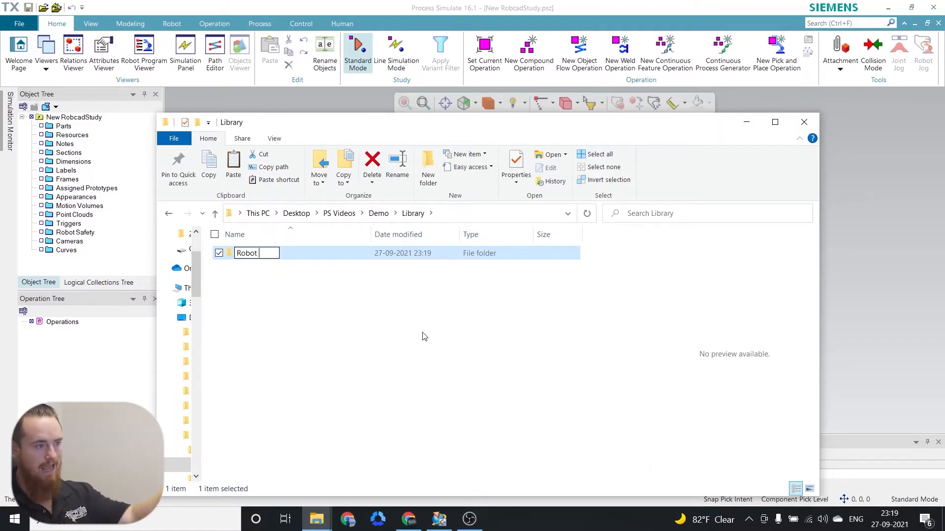
key("Return")
key("Return")
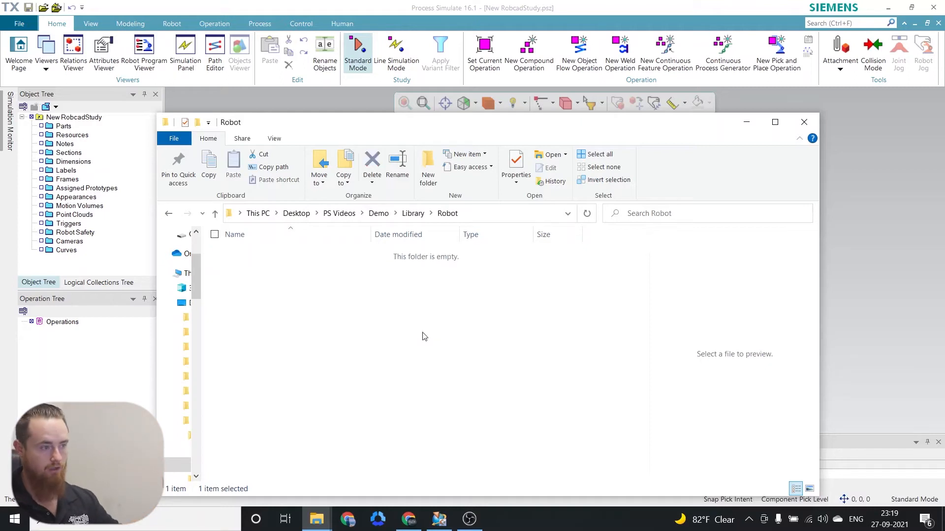
- Paste the copied .cojt folder into the Robot folder and close the open File Explorer windows
key("ctrl+v")
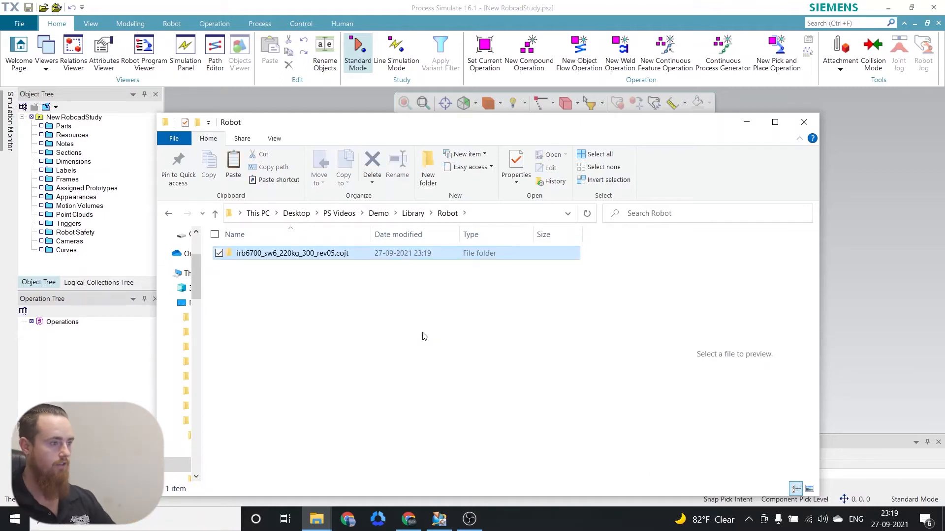
left_click(805, 123)
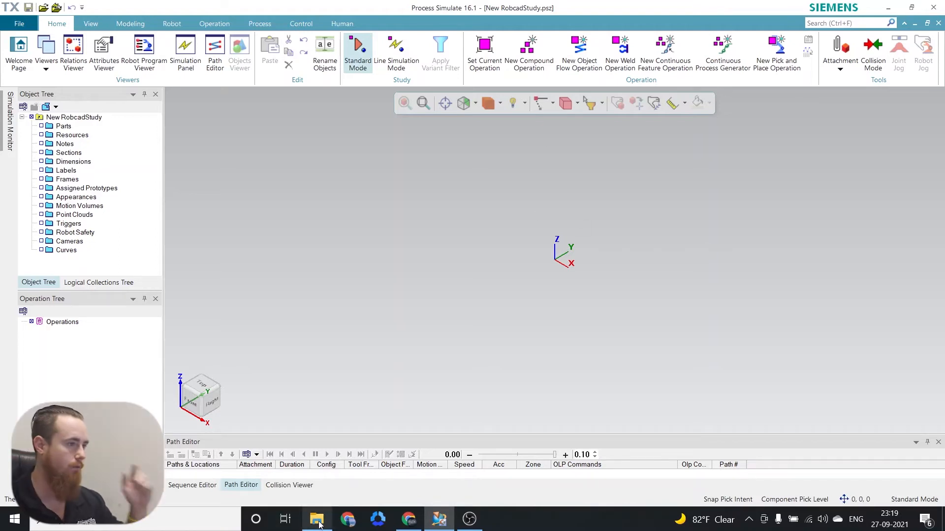
mouse_move(319, 524)
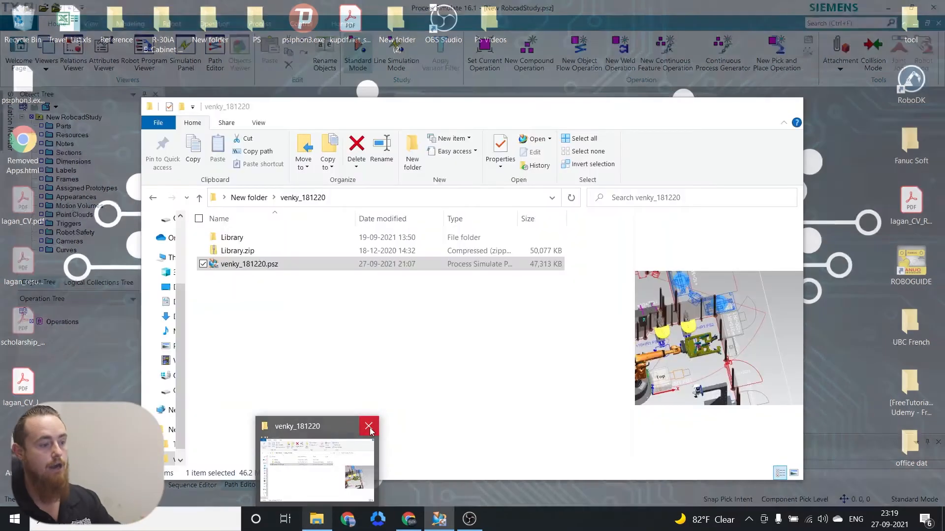
left_click(371, 427)
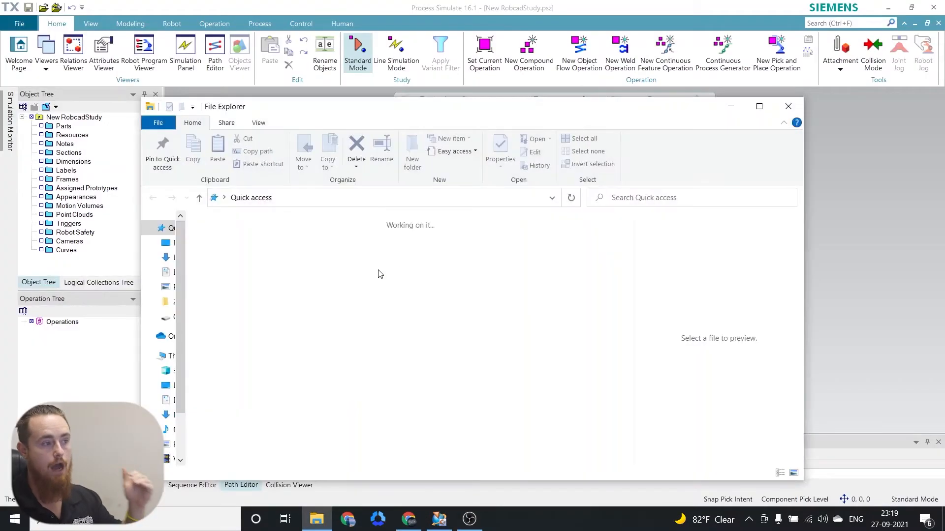
- Browse from the desktop through PS Videos, Demo and Library to check the copied robot component, and minimize File Explorer
double_click(241, 248)
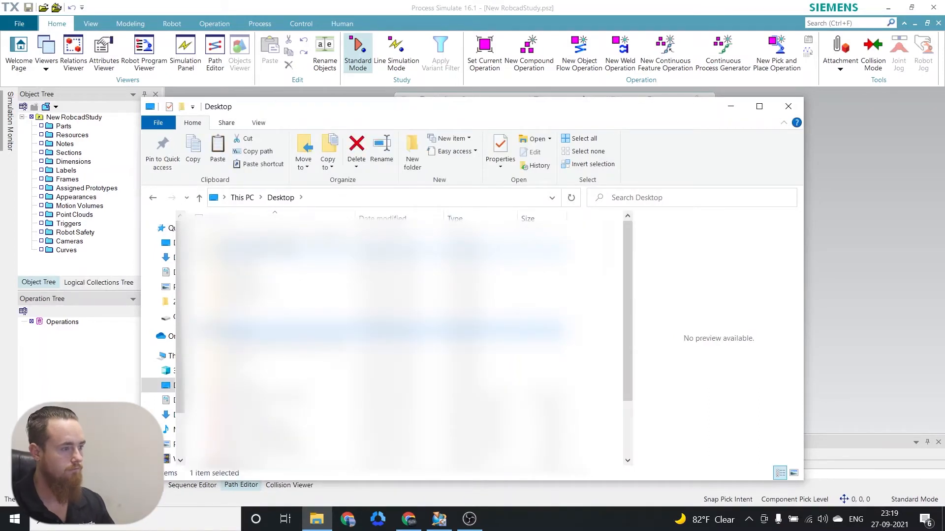
double_click(290, 250)
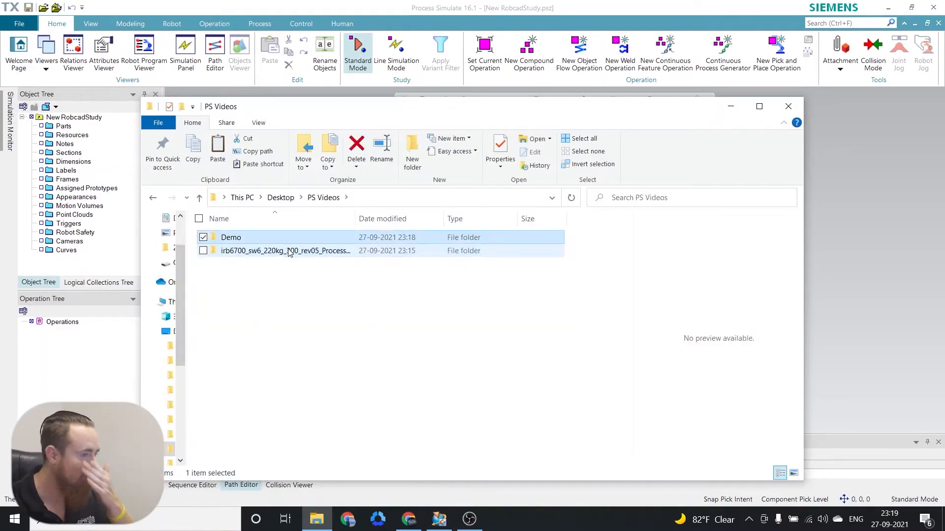
key("Return")
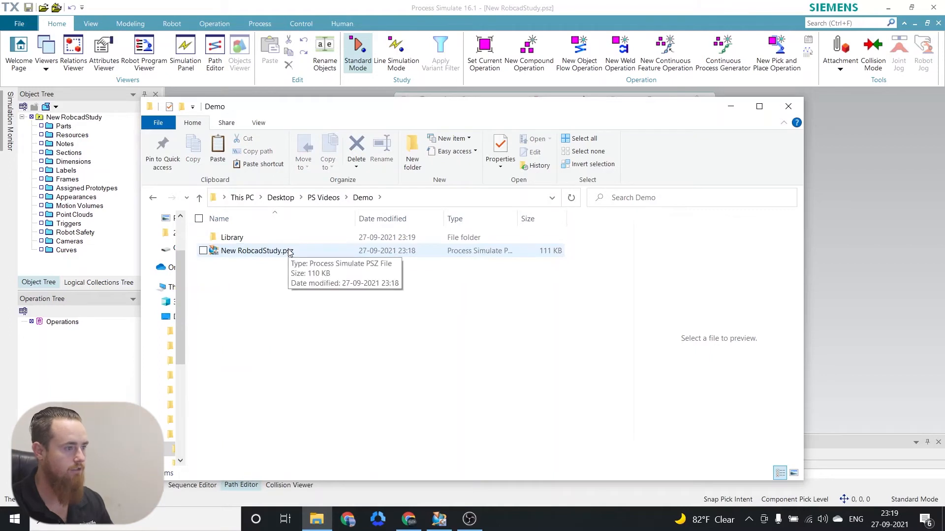
double_click(288, 250)
key("Up")
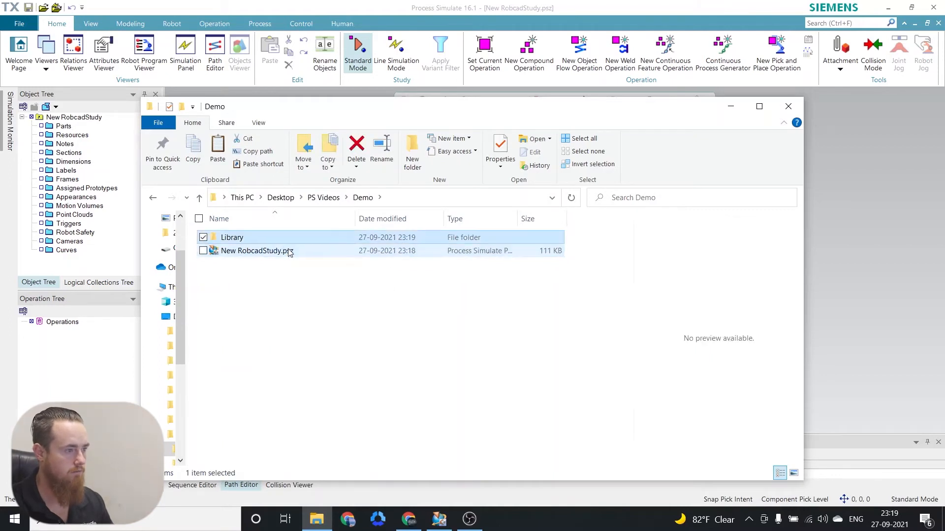
key("Return")
key("Return")
key("Down")
left_click(731, 107)
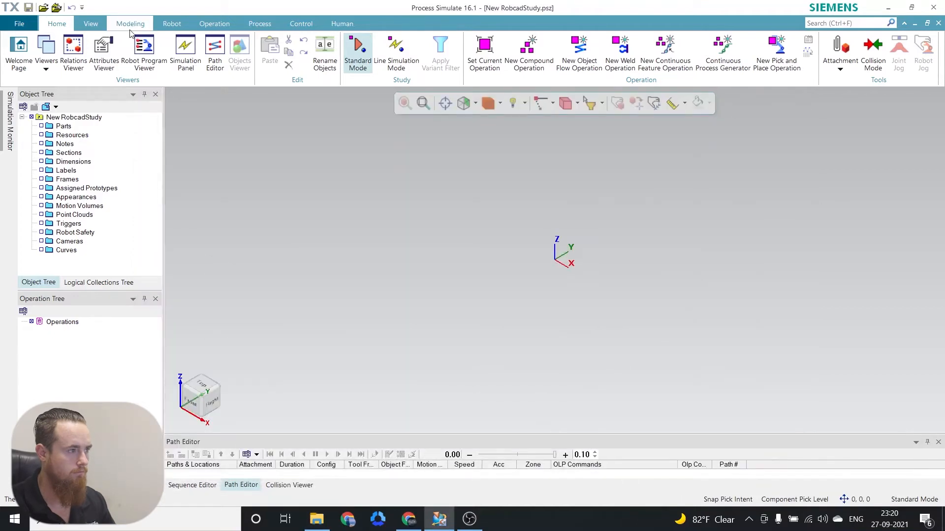
- Start Define Component Type for irb6700_sw6_220kg_300_rev05.cojt, browsing to PS Videos > Demo > Library > Robot
scroll(146, 32, "down", 2)
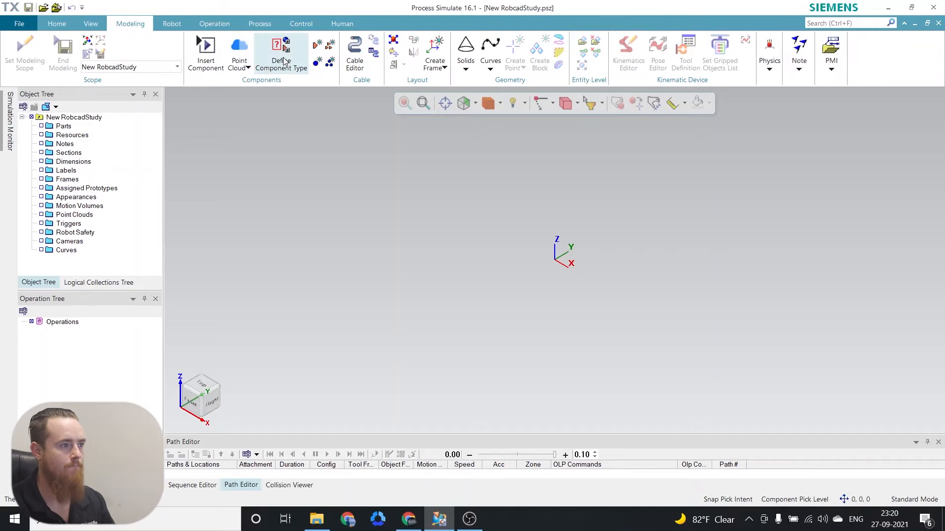
left_click(283, 61)
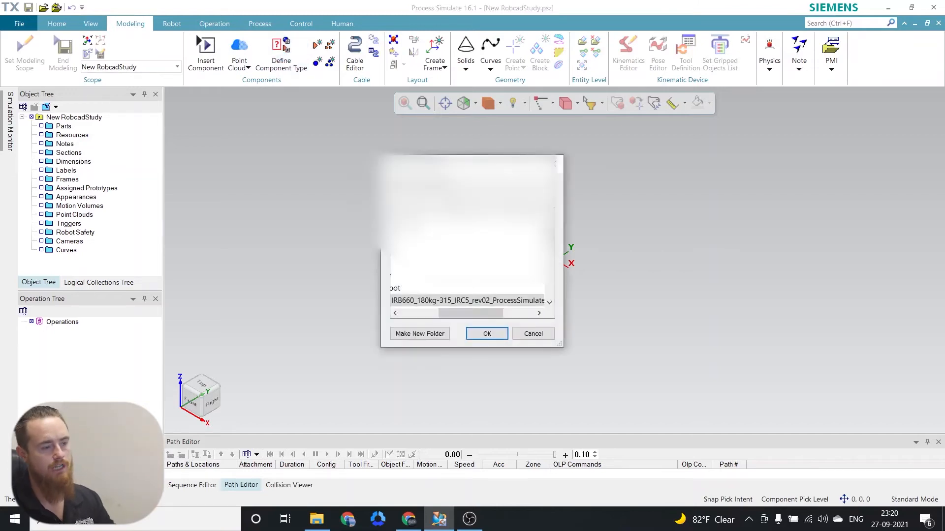
left_click(421, 312)
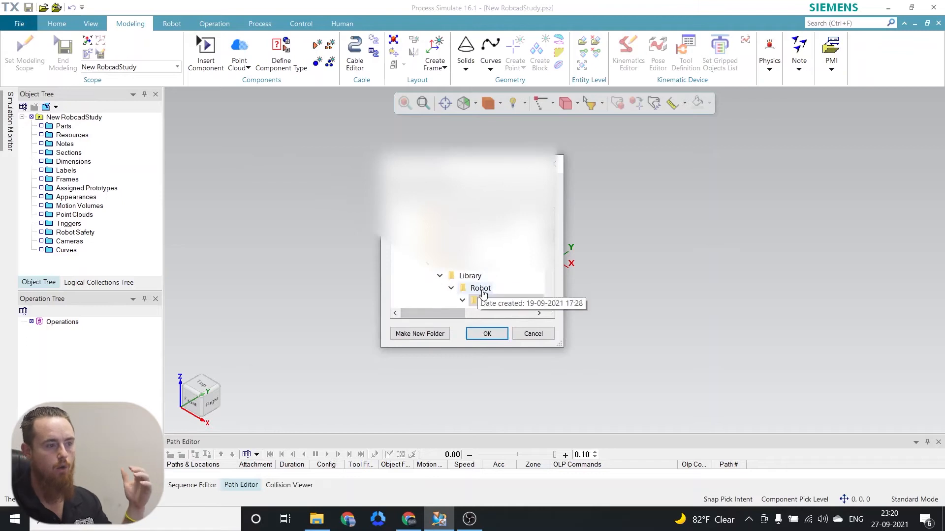
scroll(482, 293, "down", 1)
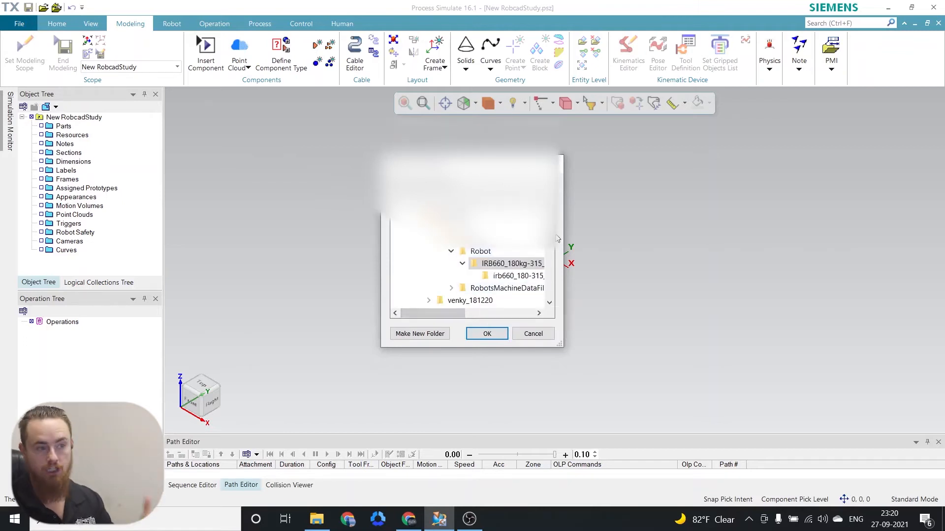
scroll(487, 252, "up", 1)
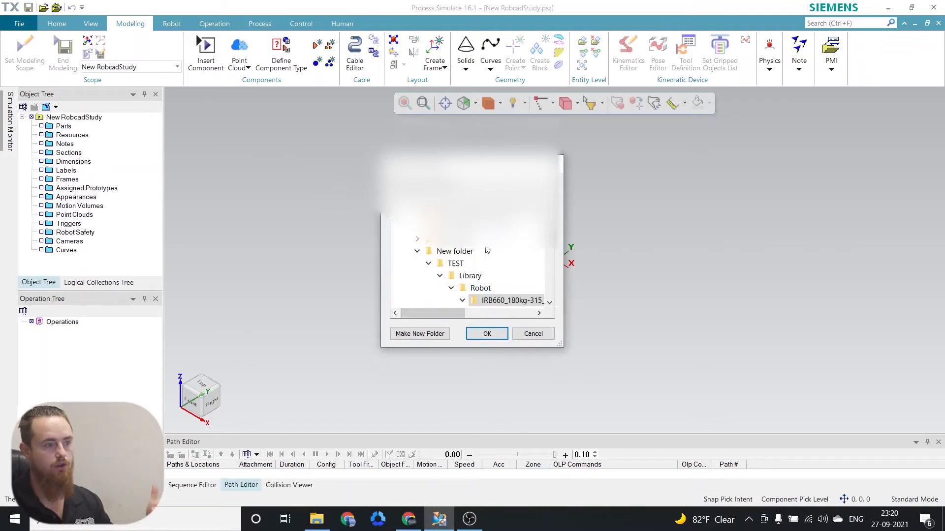
left_click(418, 252)
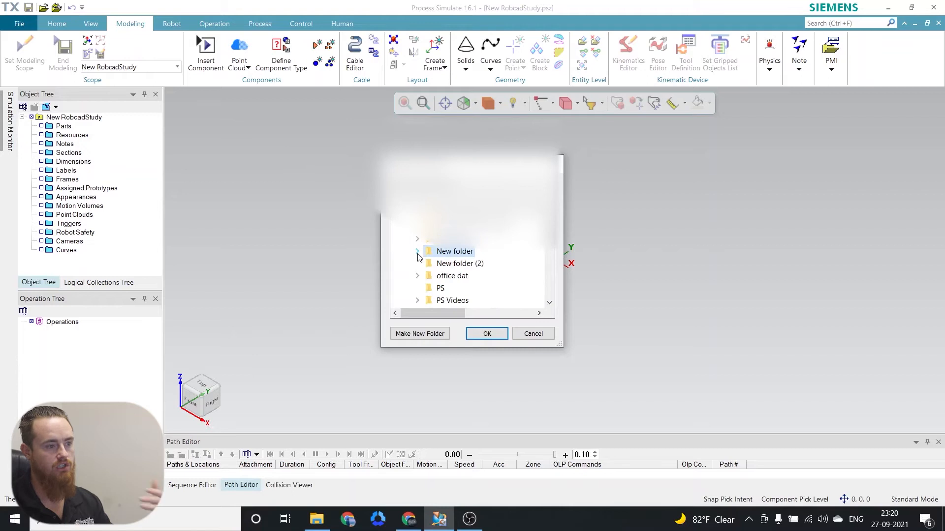
left_click(420, 301)
scroll(423, 295, "down", 1)
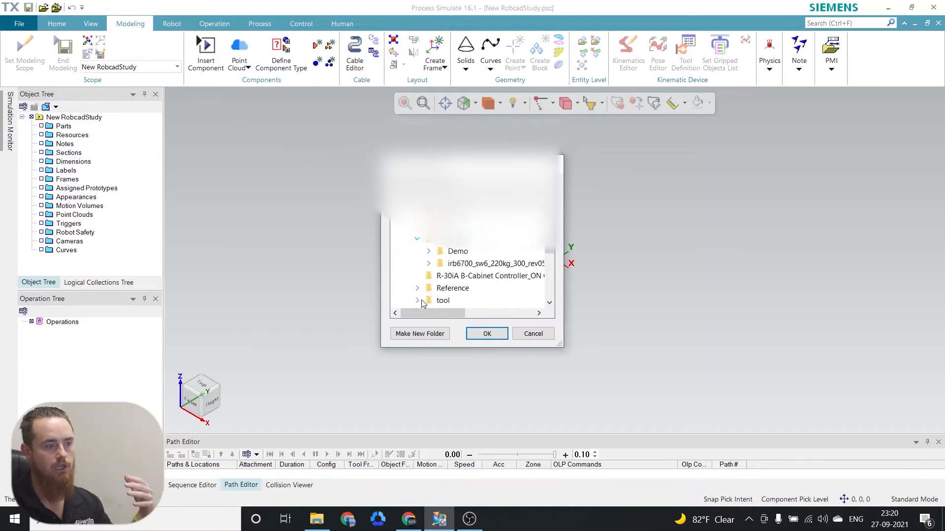
left_click(429, 252)
left_click(512, 287)
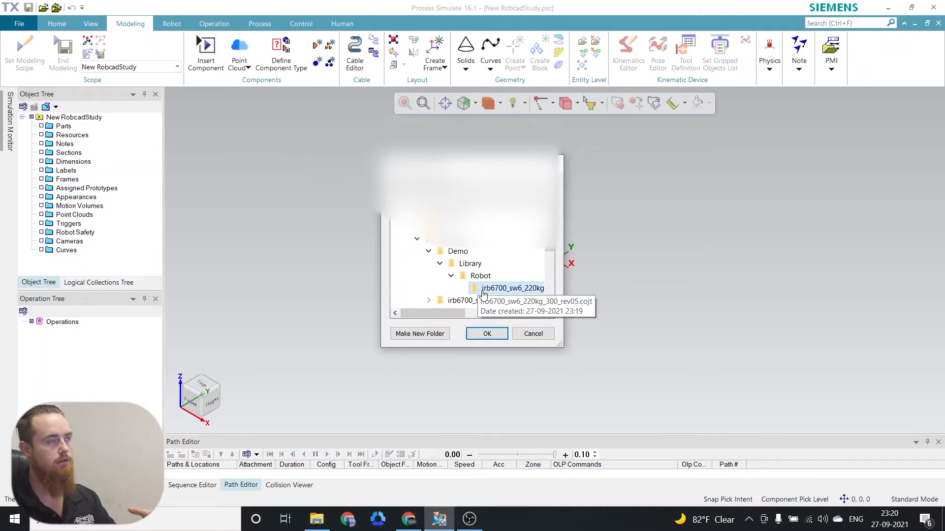
left_click(487, 334)
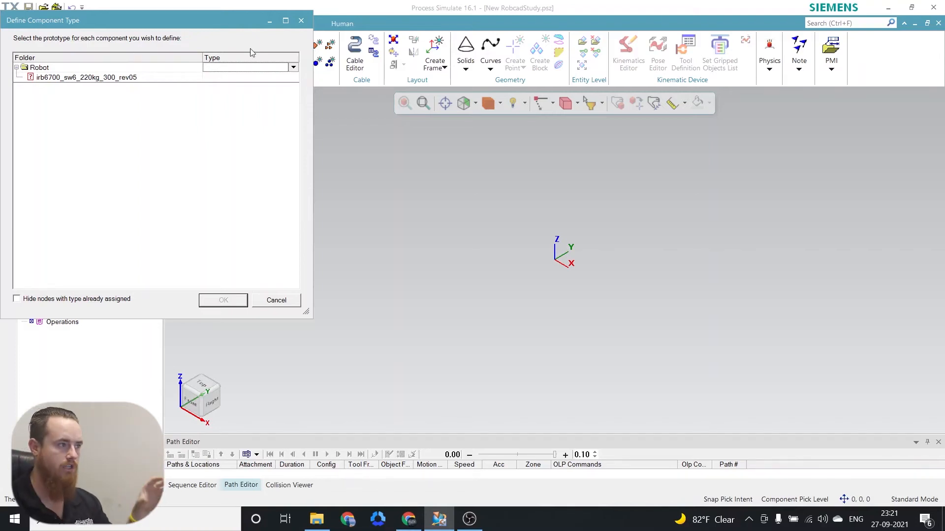
- Assign the type Robot to the Robot folder and its irb6700_sw6_220kg_300_rev05 component, and confirm the definition
left_click(294, 69)
type("r")
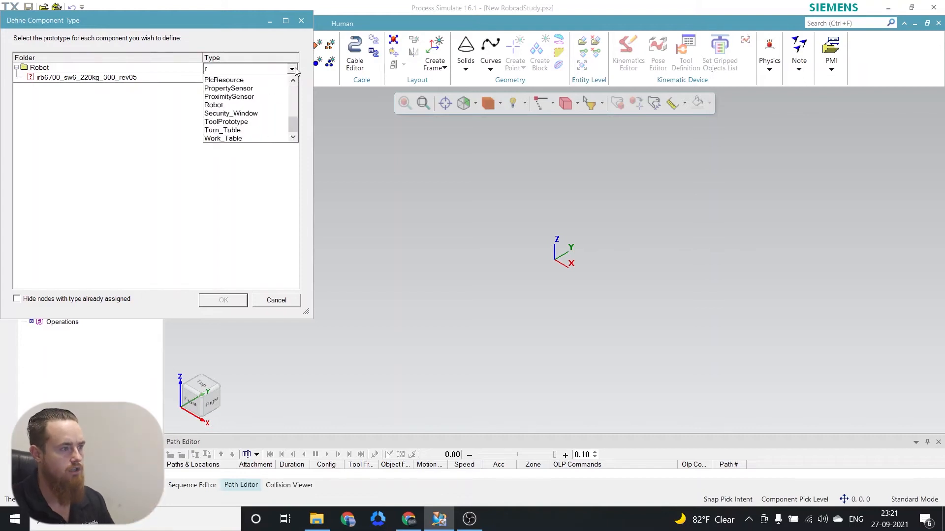
type("ob")
key("Return")
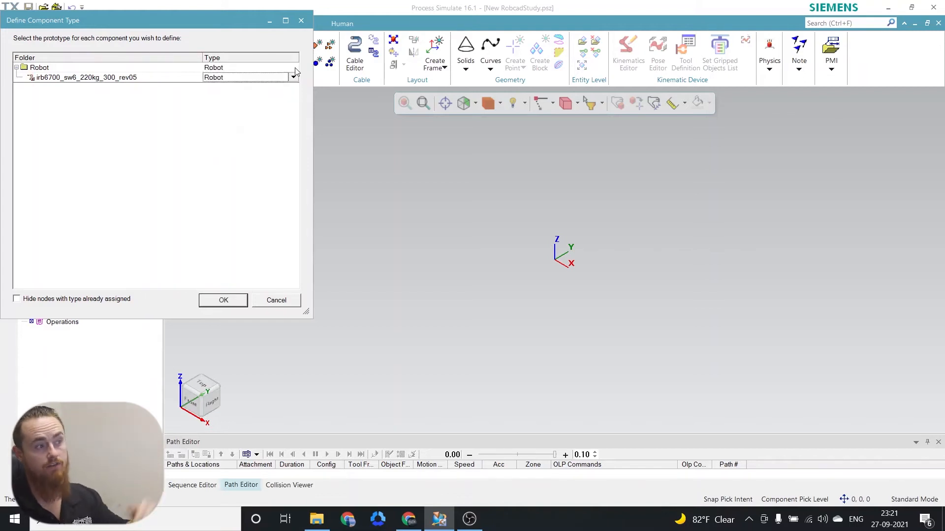
left_click(225, 301)
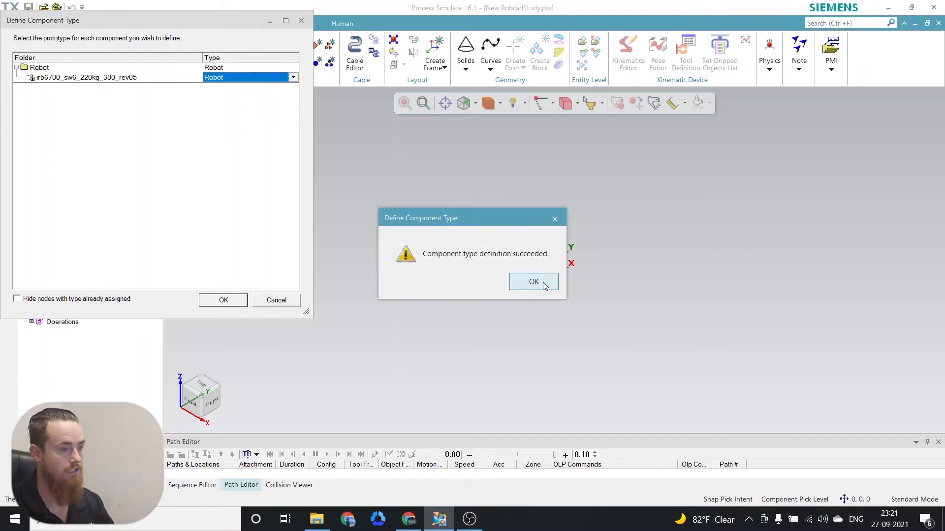
left_click(542, 283)
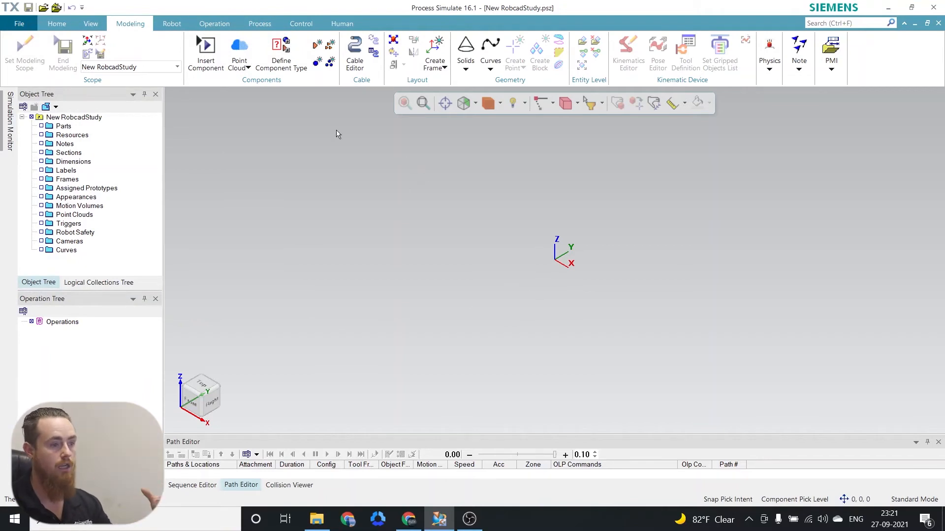
- Insert the irb6700_sw6_220kg_300_rev05.cojt component from the Robot library folder into the study
left_click(215, 59)
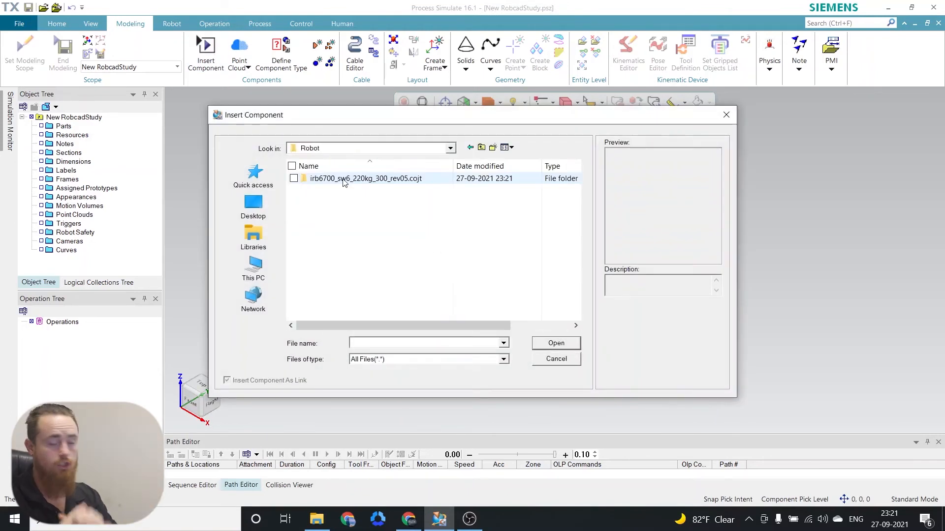
left_click(343, 180)
left_click(571, 344)
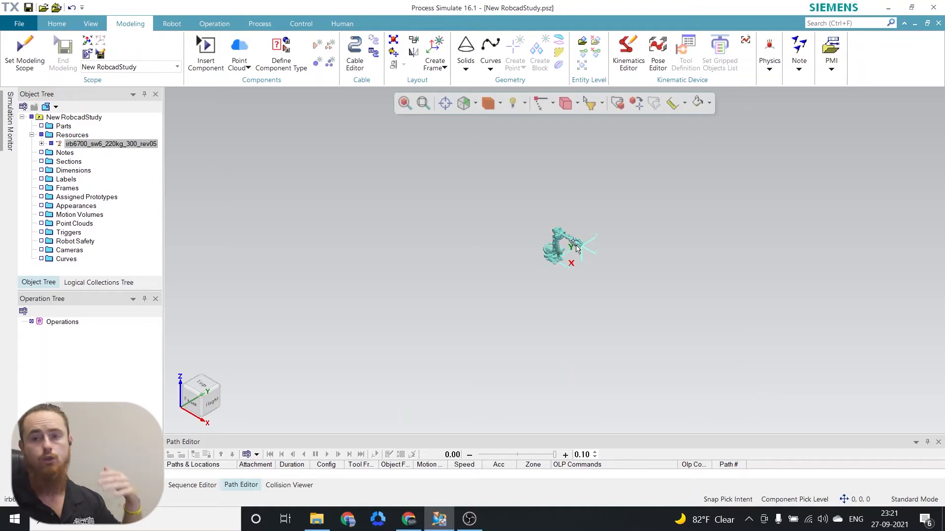
scroll(576, 248, "up", 5)
middle_click_drag(561, 306, 573, 298)
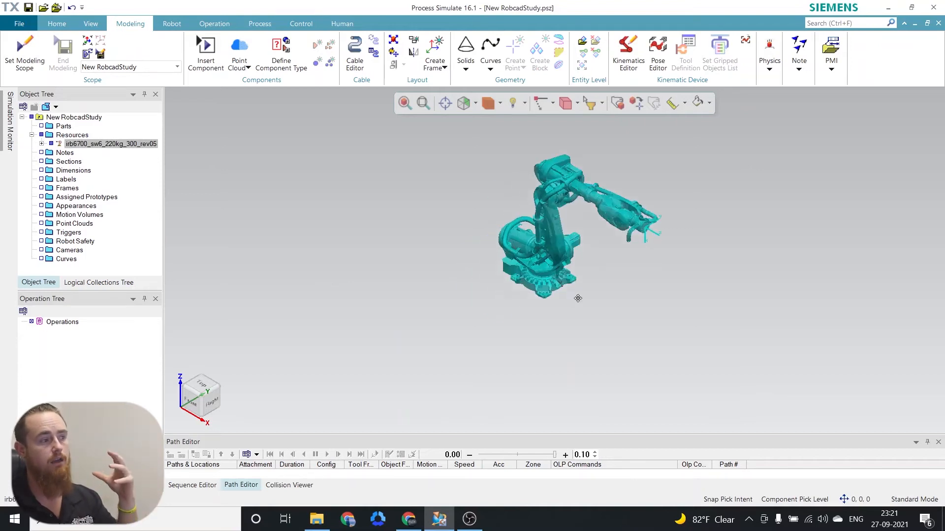